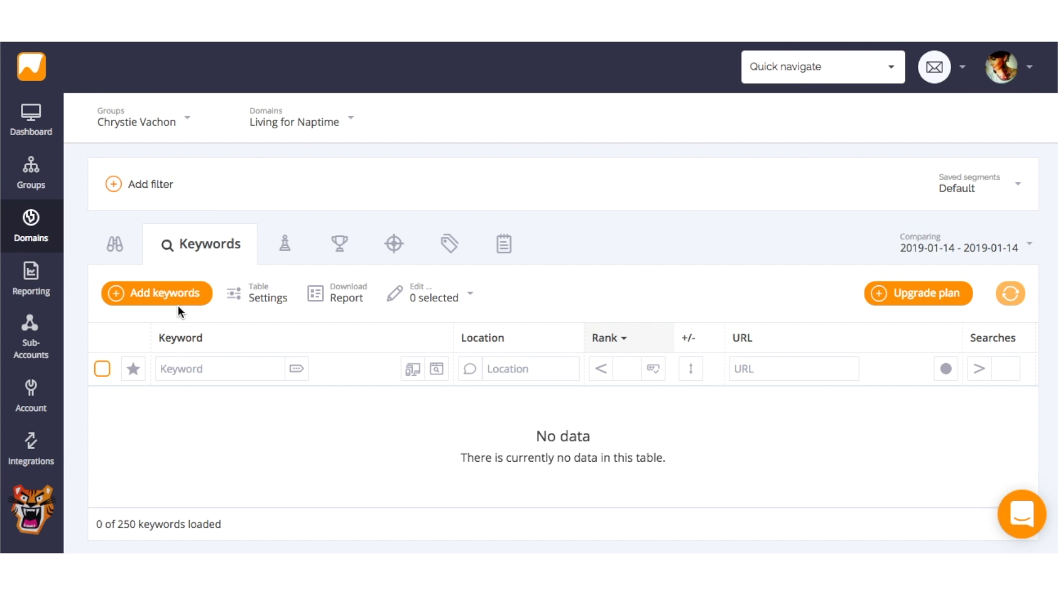
# Step: Open the Add Keywords form for the Living for Naptime domain
pyautogui.click(160, 295)
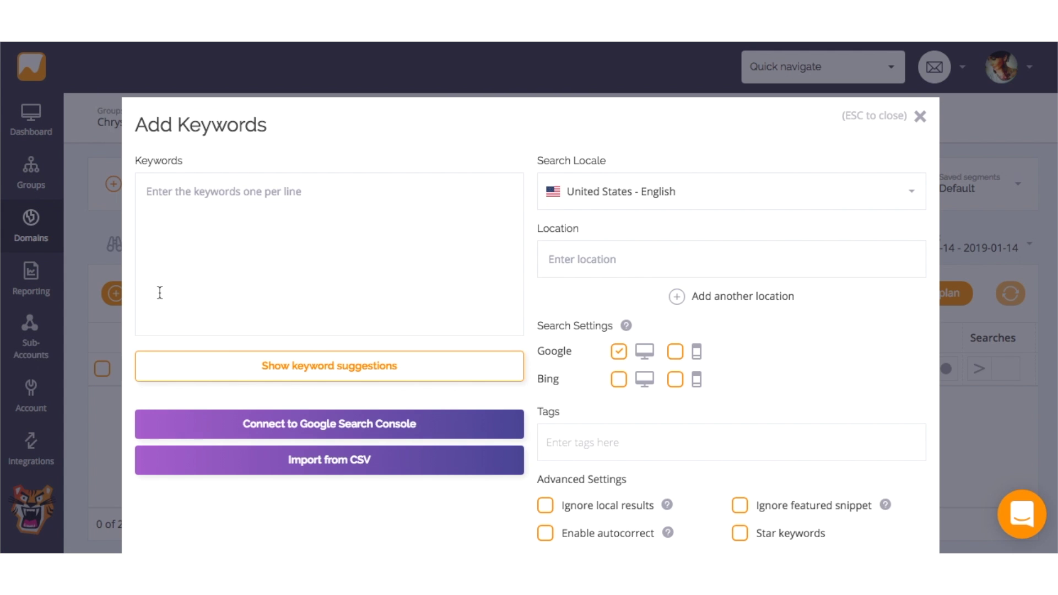
pyautogui.write('money')
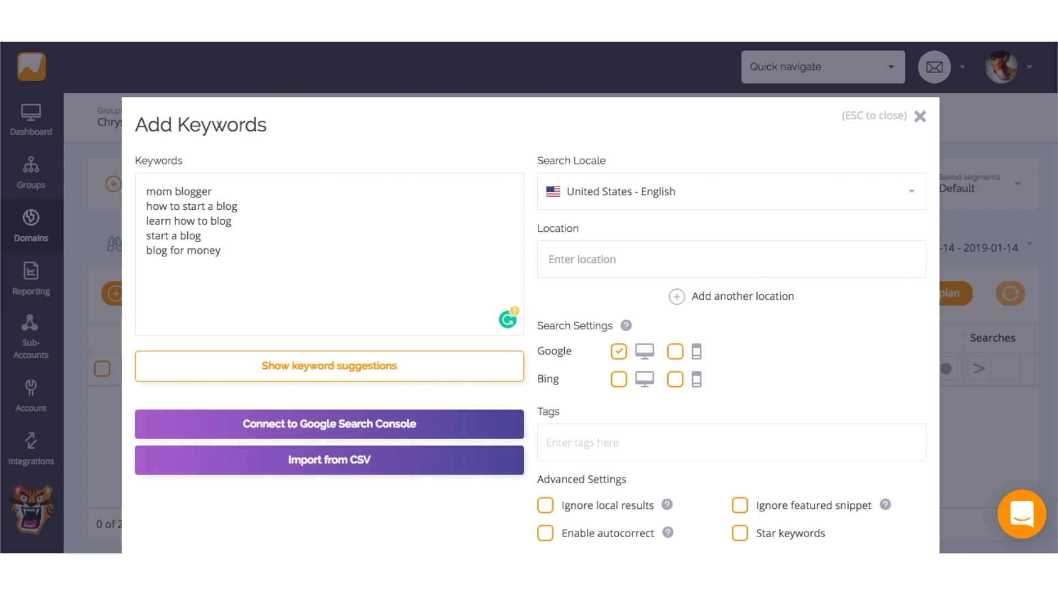
# Step: Add 'how to blog' suggestions (for profit, make money, for free, on wordpress) and submit ten keywords
pyautogui.click(290, 367)
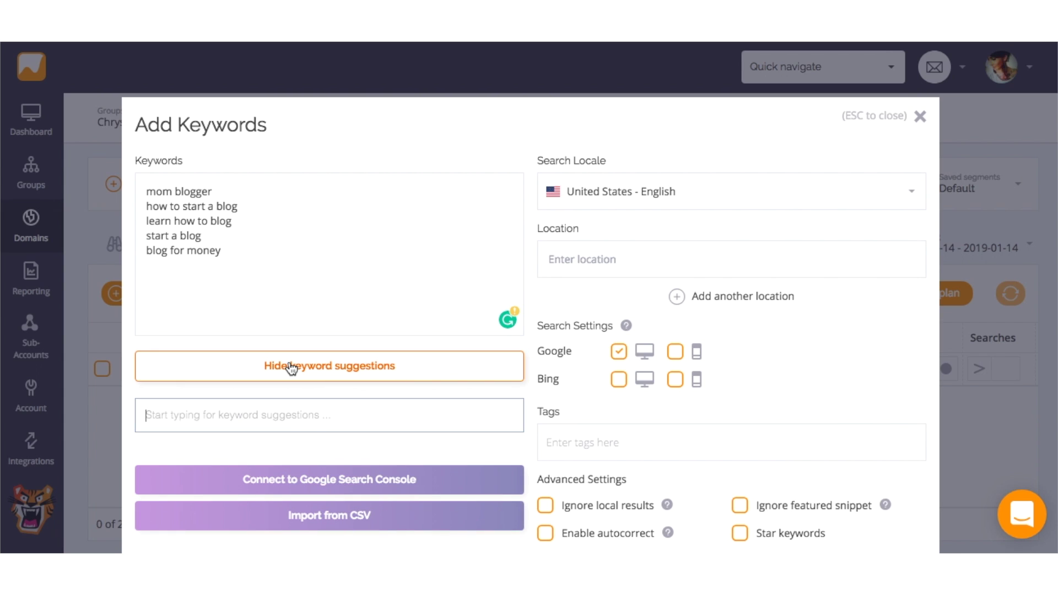
pyautogui.click(273, 411)
pyautogui.write('how to blog')
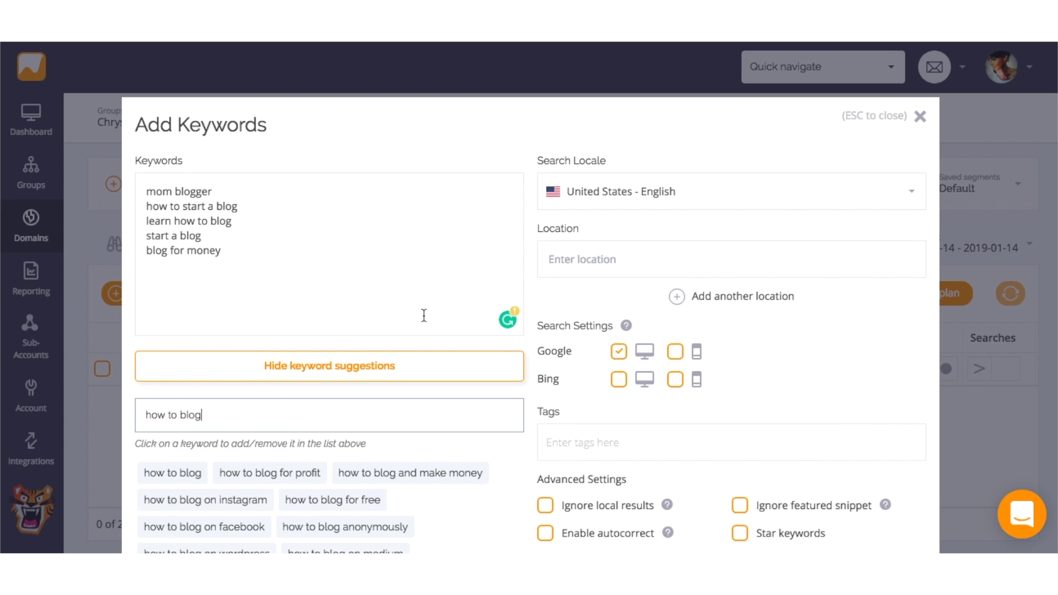
pyautogui.scroll(-2, 424, 315)
pyautogui.click(160, 386)
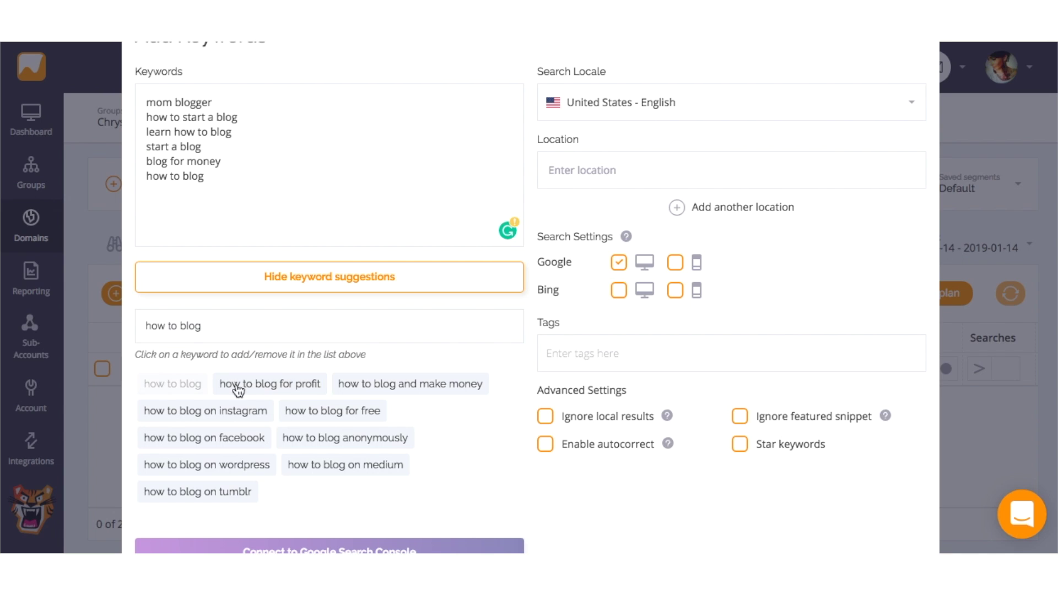
pyautogui.click(259, 383)
pyautogui.click(385, 385)
pyautogui.click(324, 400)
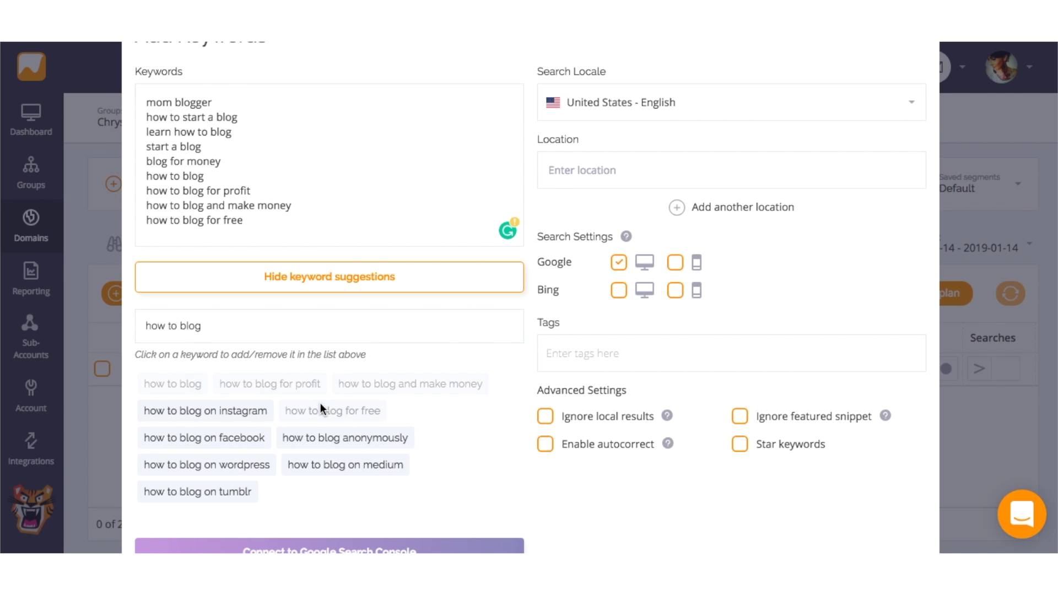
pyautogui.click(207, 465)
pyautogui.scroll(-3, 757, 381)
pyautogui.click(865, 526)
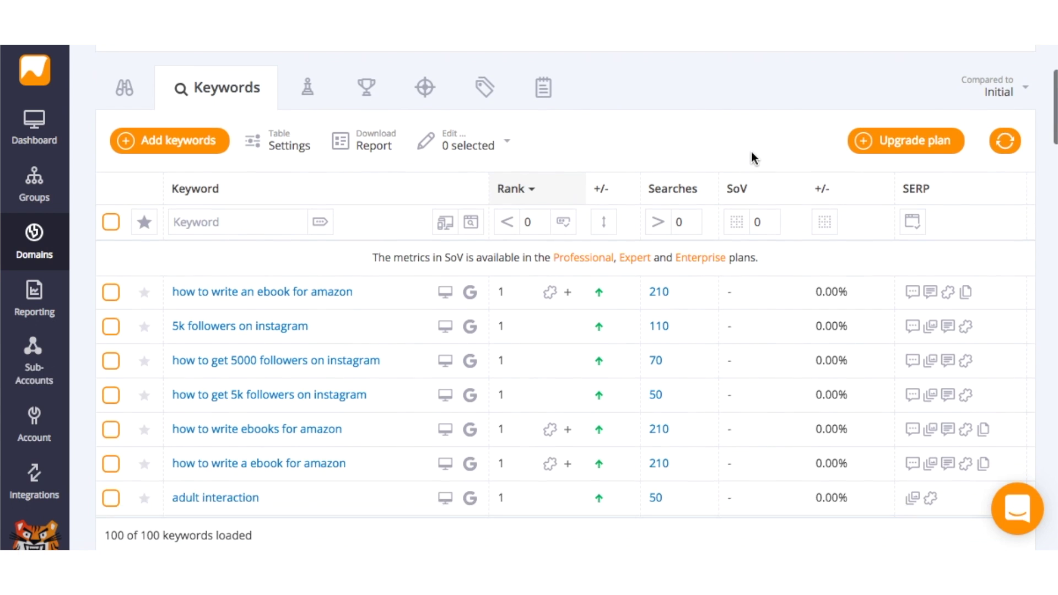
pyautogui.scroll(-2, 752, 157)
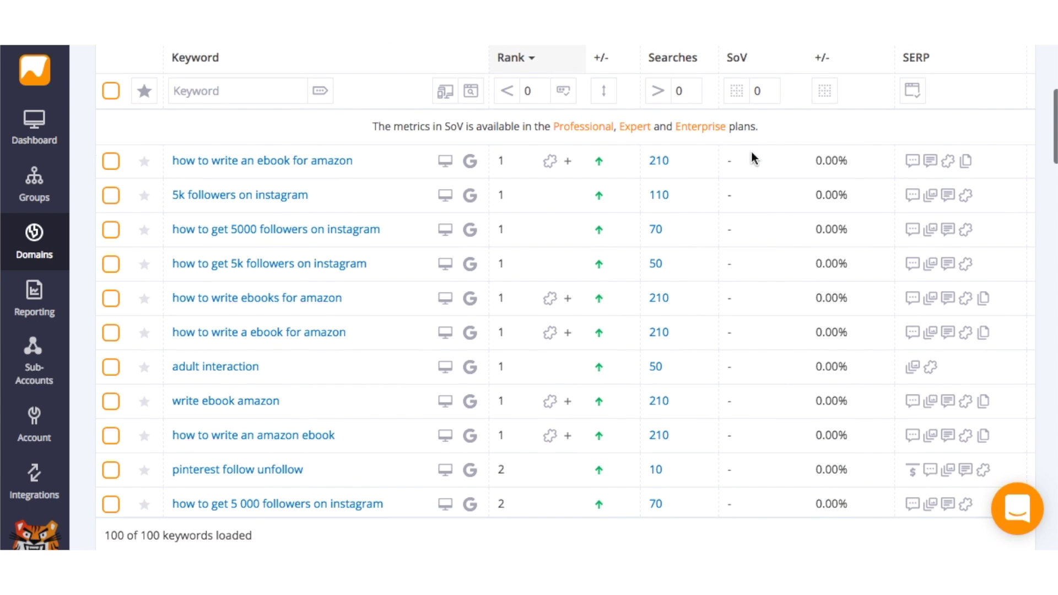
pyautogui.scroll(-2, 752, 158)
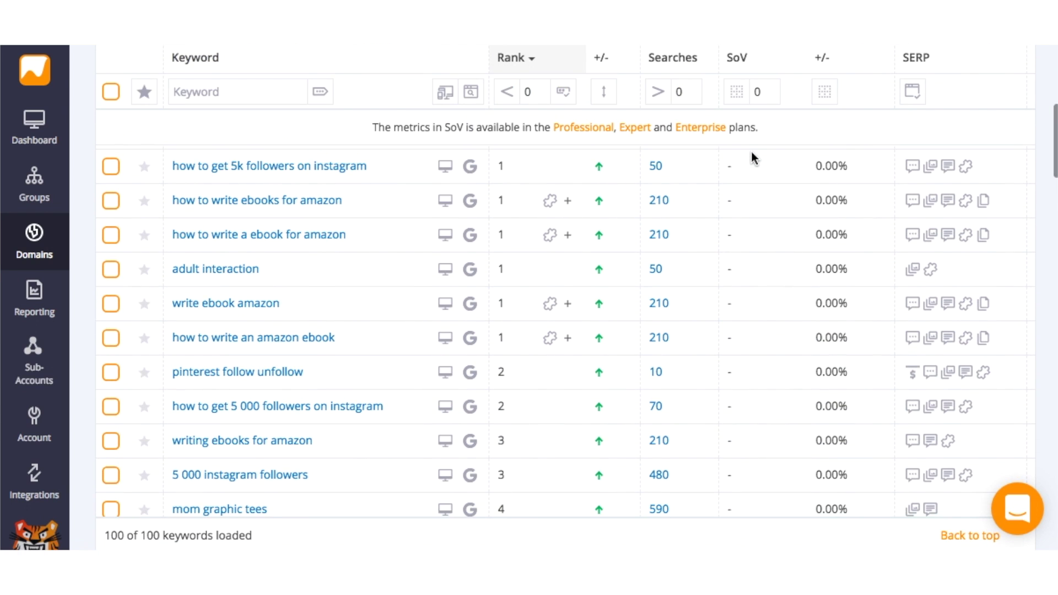
pyautogui.scroll(-2, 751, 157)
pyautogui.scroll(-1, 751, 157)
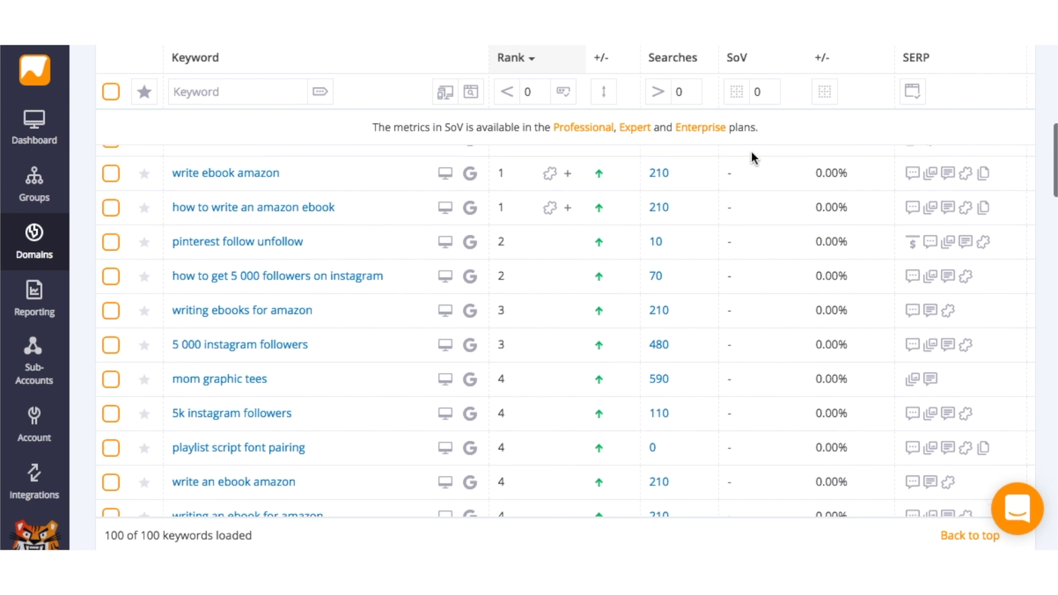
pyautogui.scroll(-1, 751, 158)
pyautogui.scroll(-1, 752, 158)
pyautogui.scroll(-1, 752, 157)
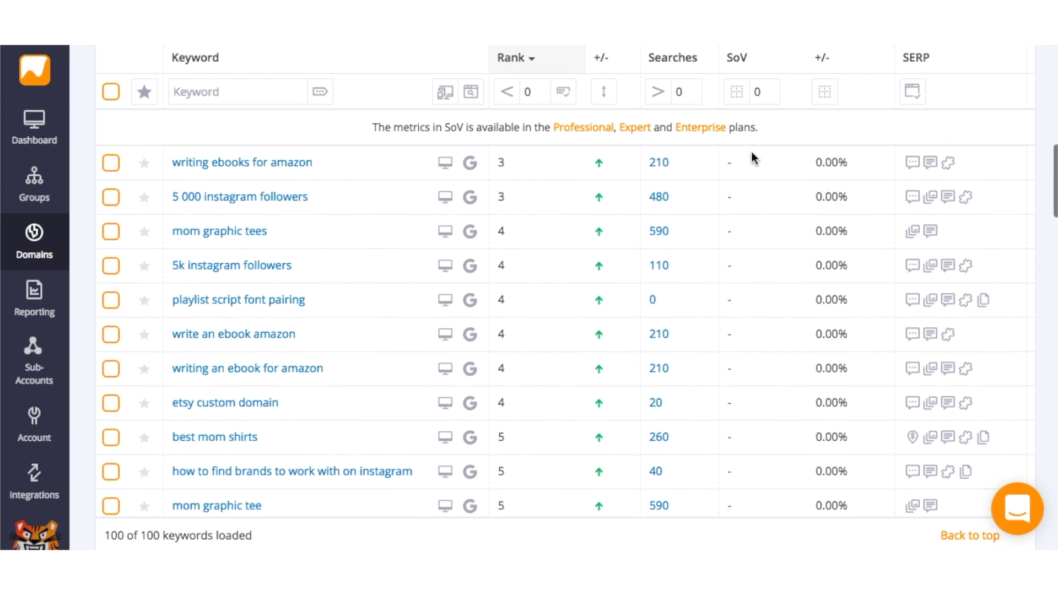
pyautogui.scroll(-1, 752, 158)
pyautogui.scroll(-1, 752, 158)
pyautogui.scroll(-2, 752, 157)
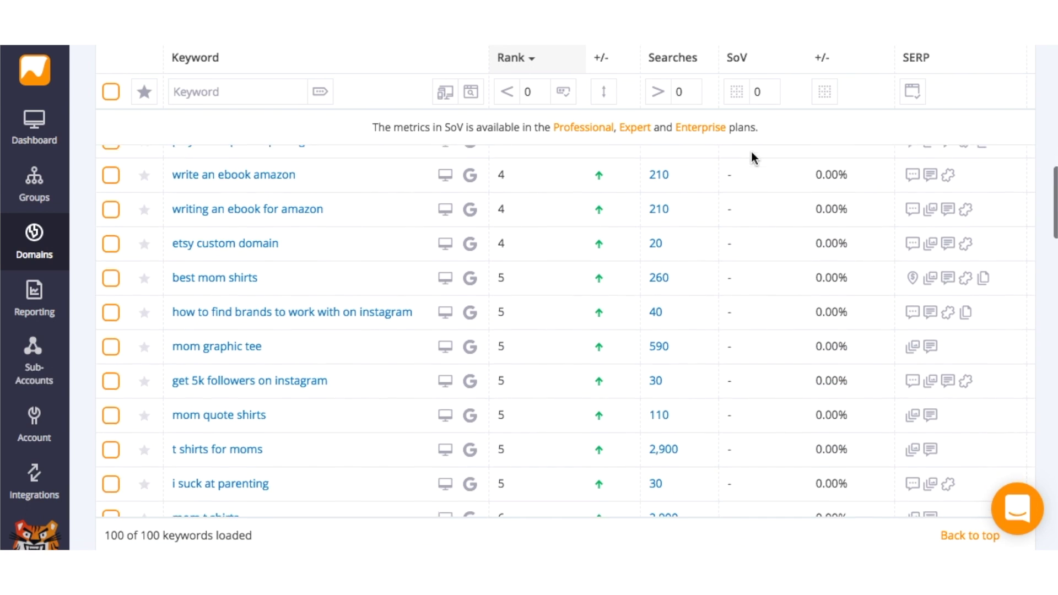
pyautogui.scroll(-2, 752, 196)
pyautogui.scroll(-2, 751, 196)
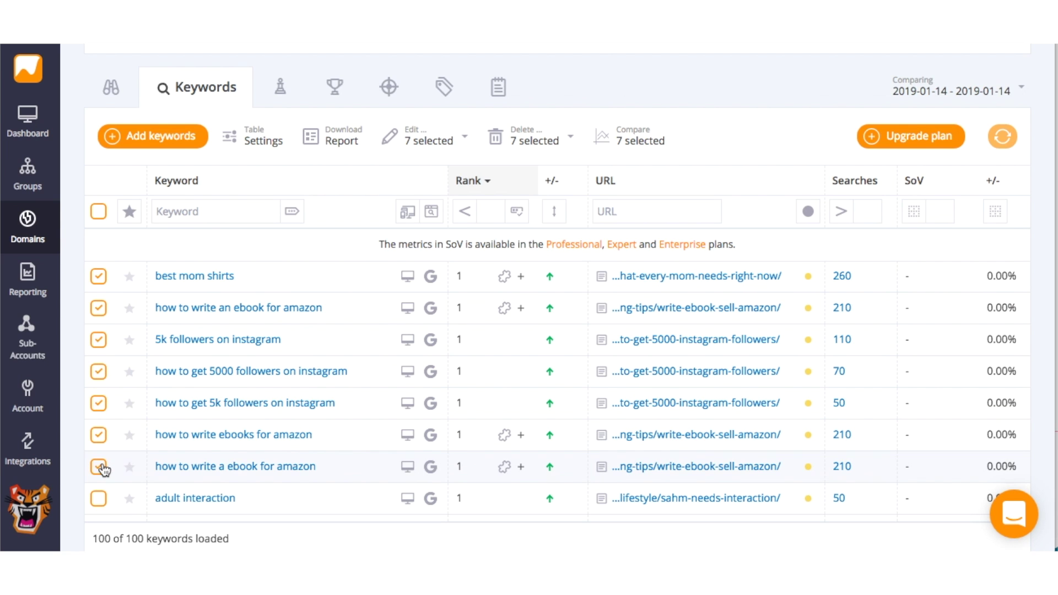
pyautogui.scroll(1, 221, 403)
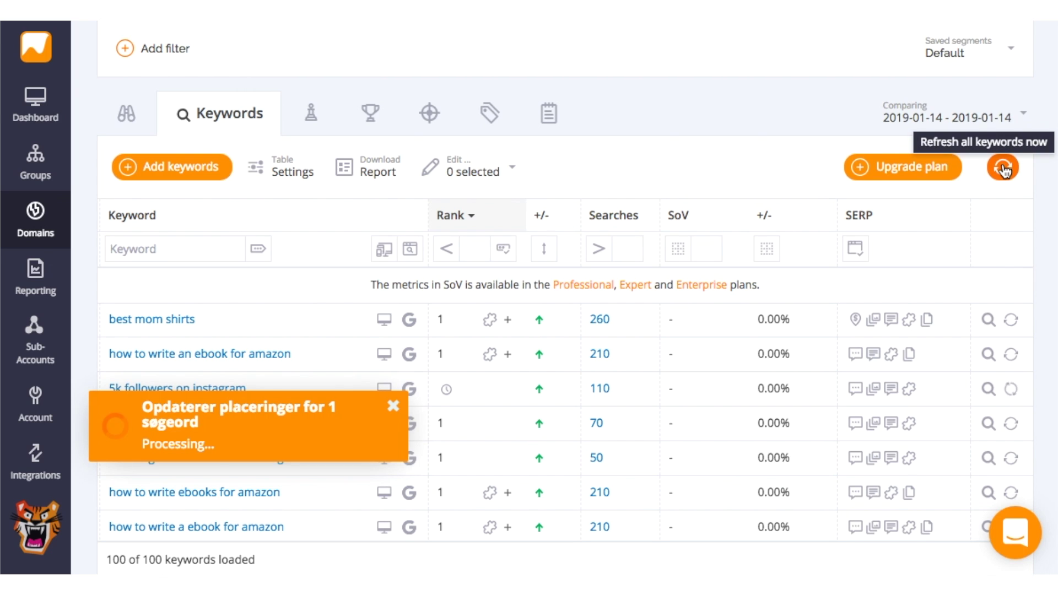
# Step: Refresh rankings for all tracked keywords, then for '5k followers on instagram'
pyautogui.click(1002, 168)
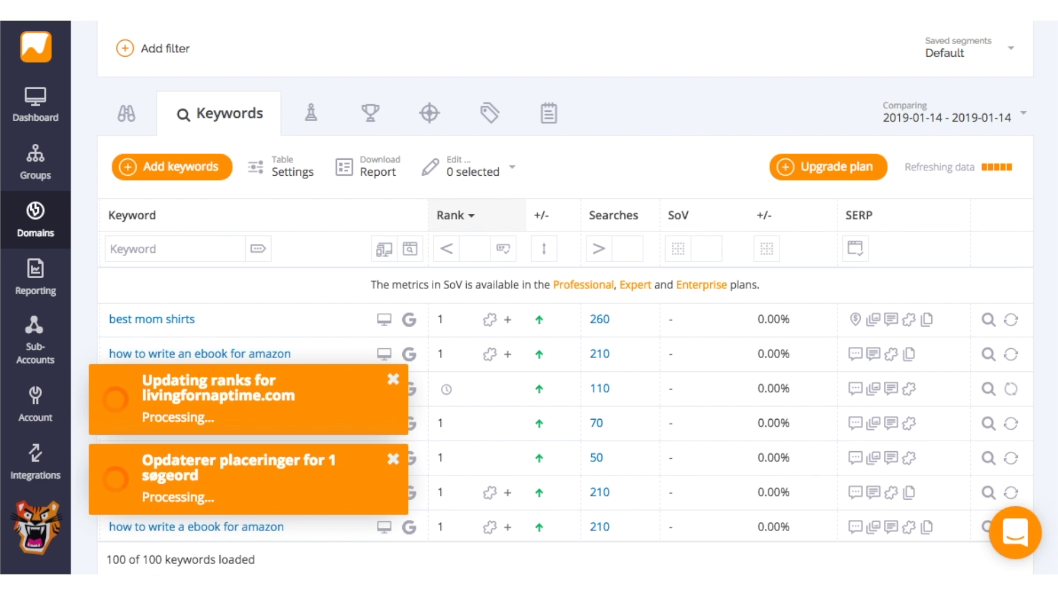
pyautogui.scroll(-3, 1011, 214)
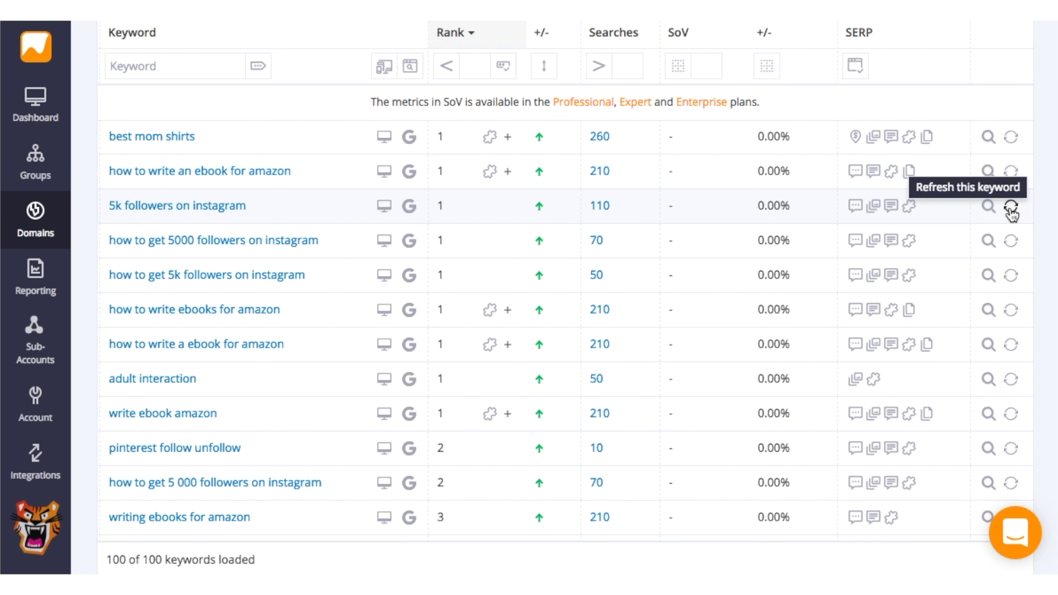
pyautogui.click(1011, 206)
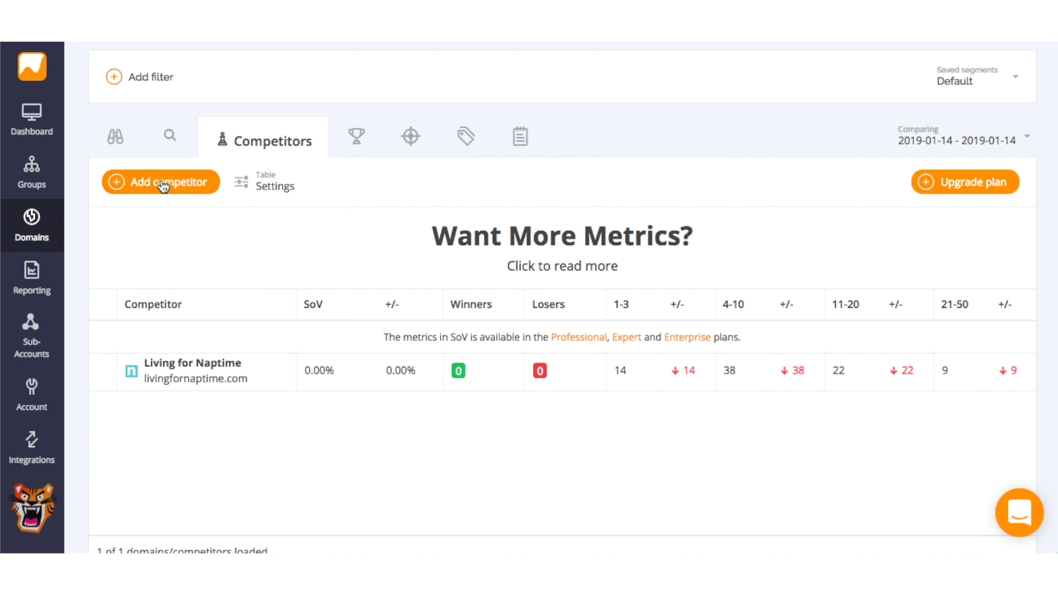
pyautogui.click(166, 181)
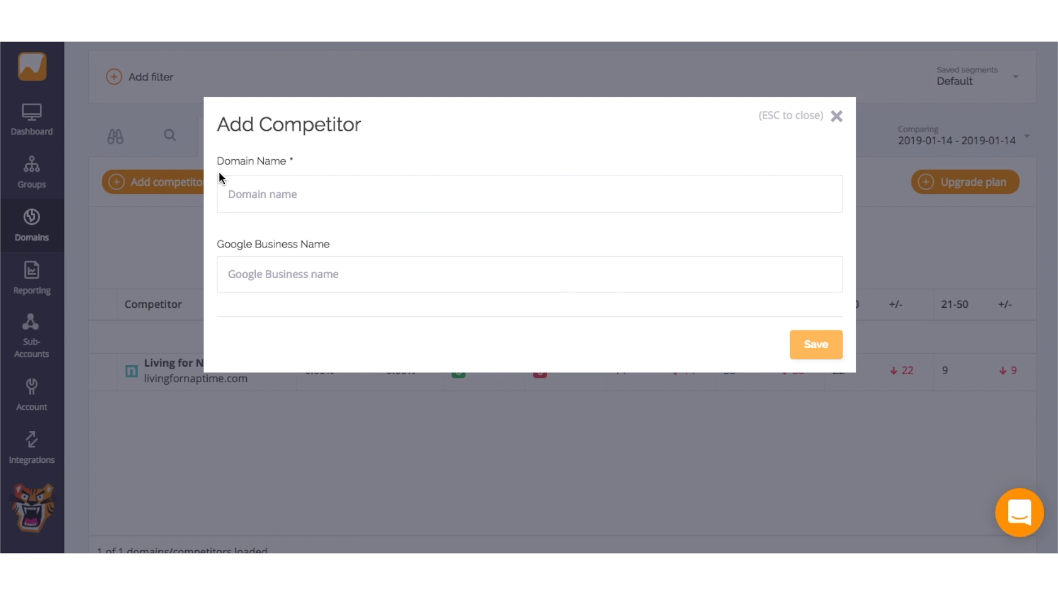
pyautogui.click(220, 179)
pyautogui.write('ht')
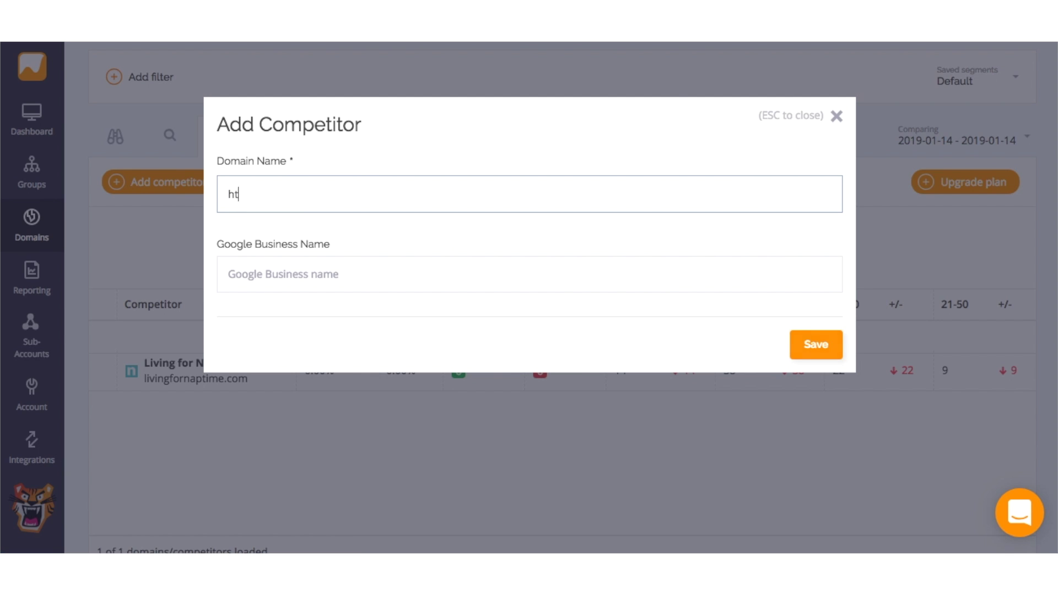
pyautogui.write('nt.com')
pyautogui.click(815, 358)
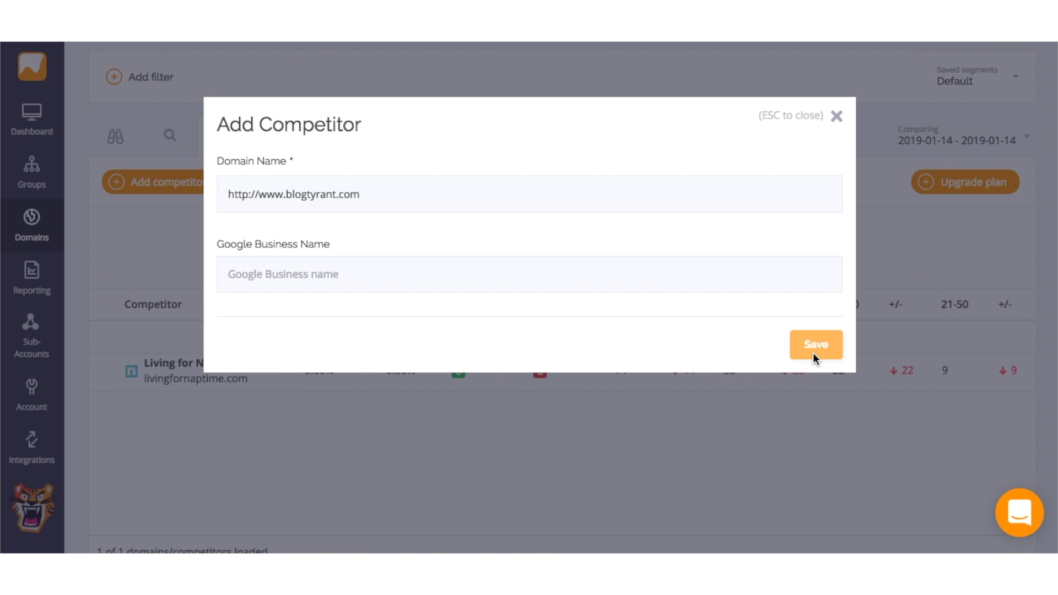
pyautogui.scroll(-2, 174, 141)
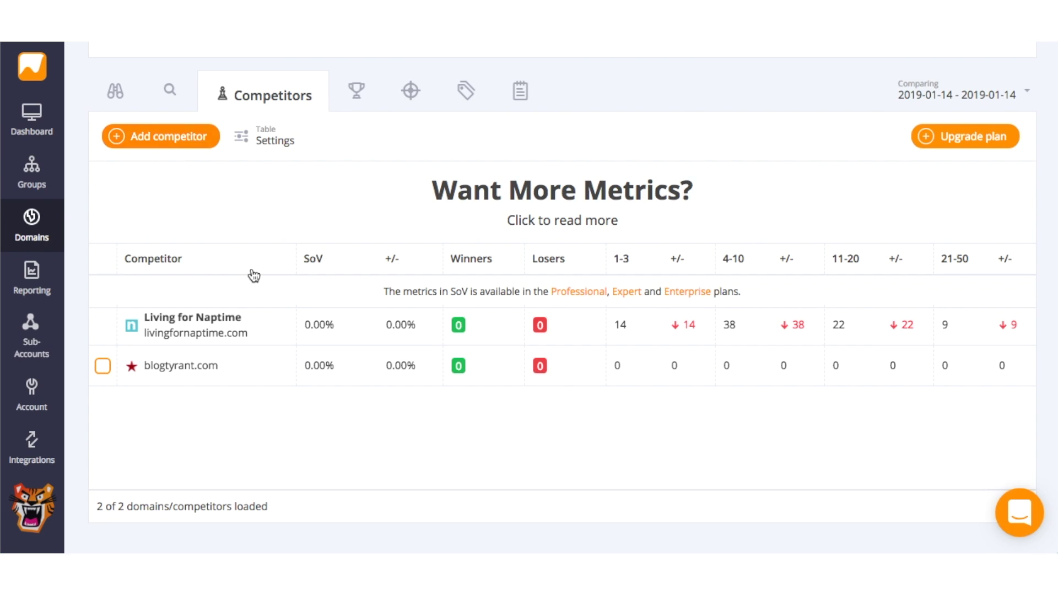
pyautogui.scroll(1, 253, 274)
# Step: Show the Competitor Ranks table of how competitors rank for each keyword
pyautogui.click(356, 208)
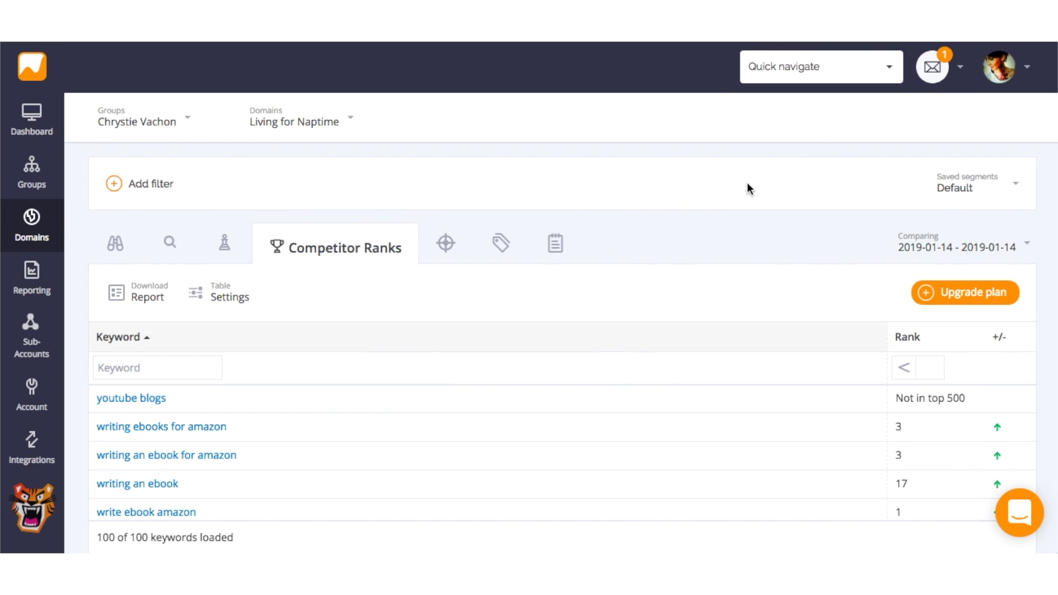
pyautogui.scroll(-1, 746, 188)
pyautogui.scroll(-2, 746, 188)
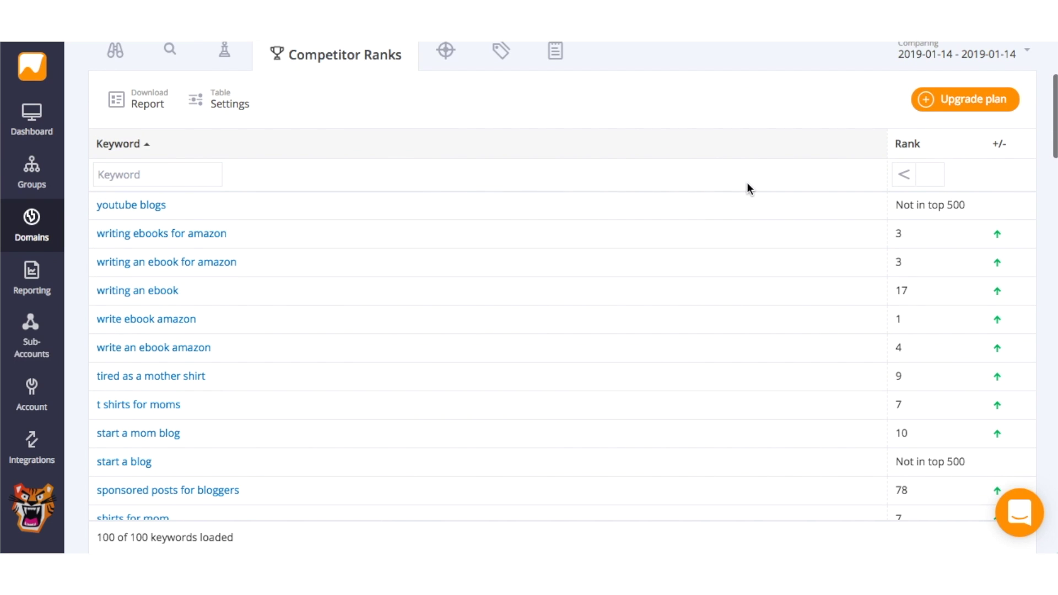
pyautogui.scroll(-2, 747, 188)
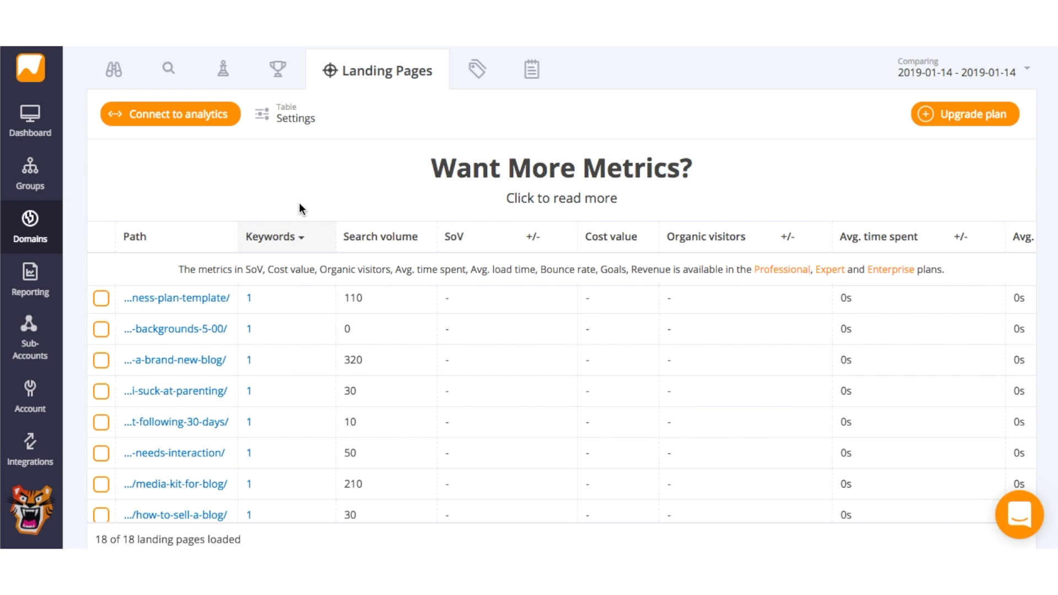
pyautogui.scroll(-2, 300, 202)
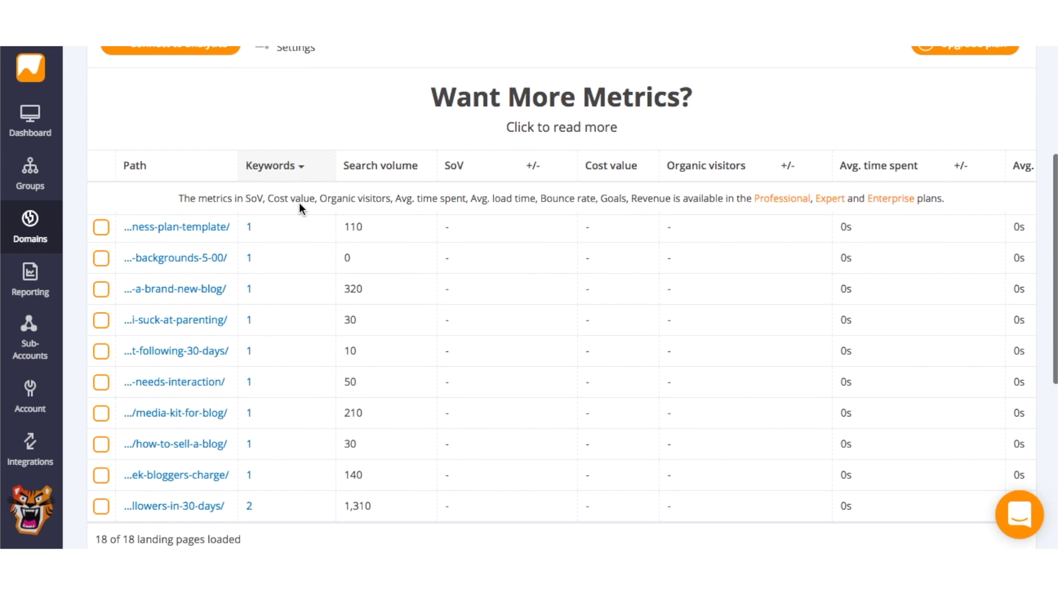
pyautogui.scroll(-2, 390, 232)
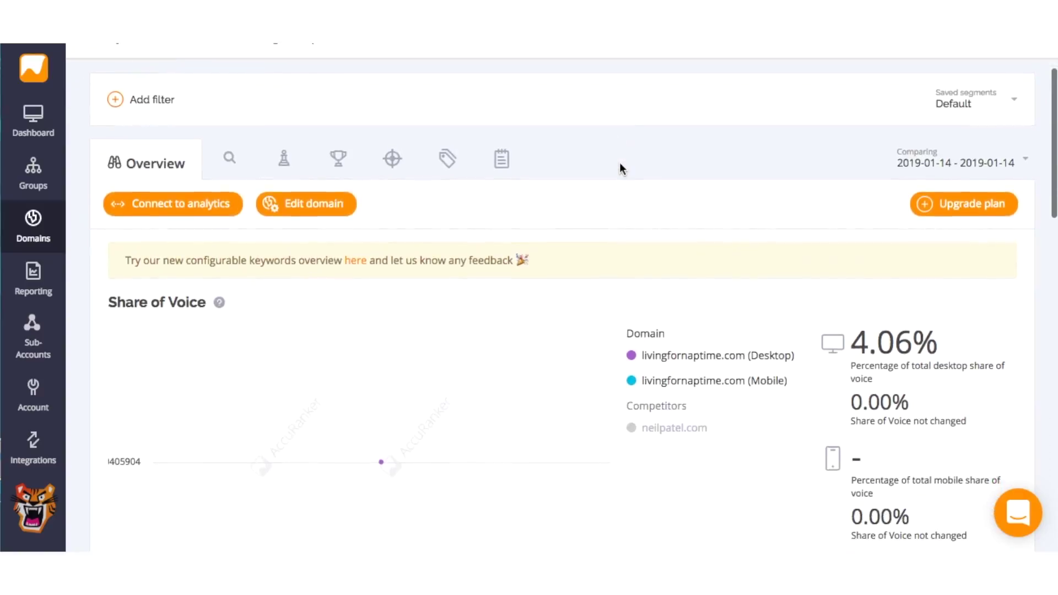
pyautogui.scroll(-2, 621, 168)
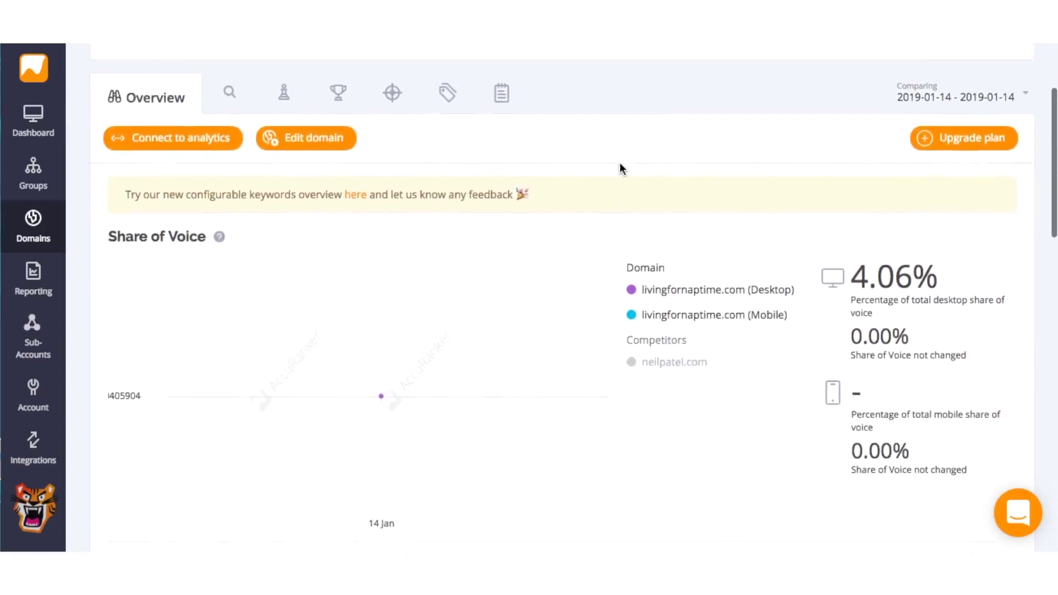
pyautogui.scroll(-1, 620, 168)
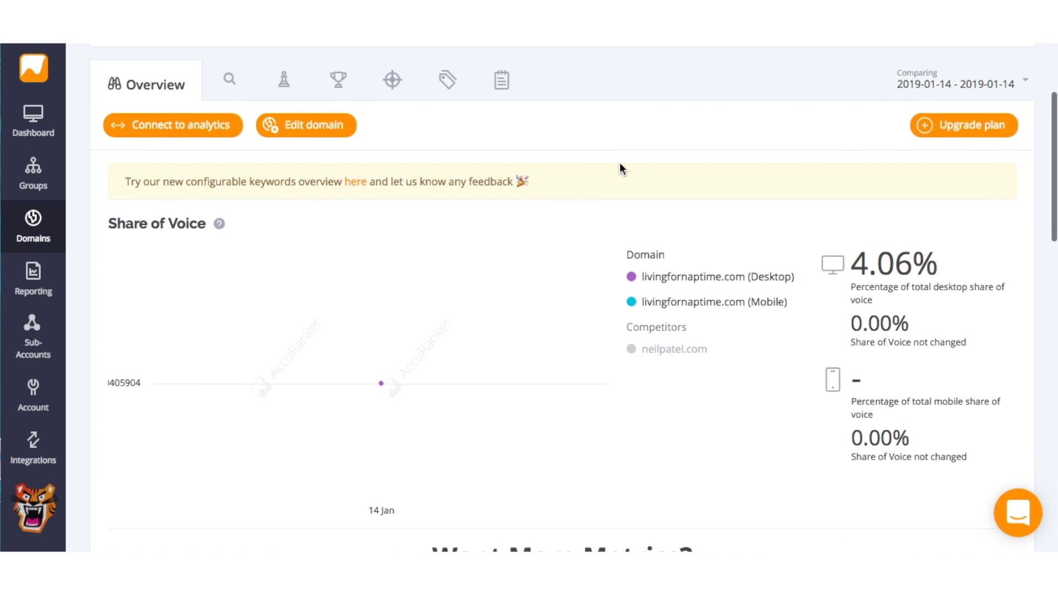
pyautogui.scroll(-5, 620, 168)
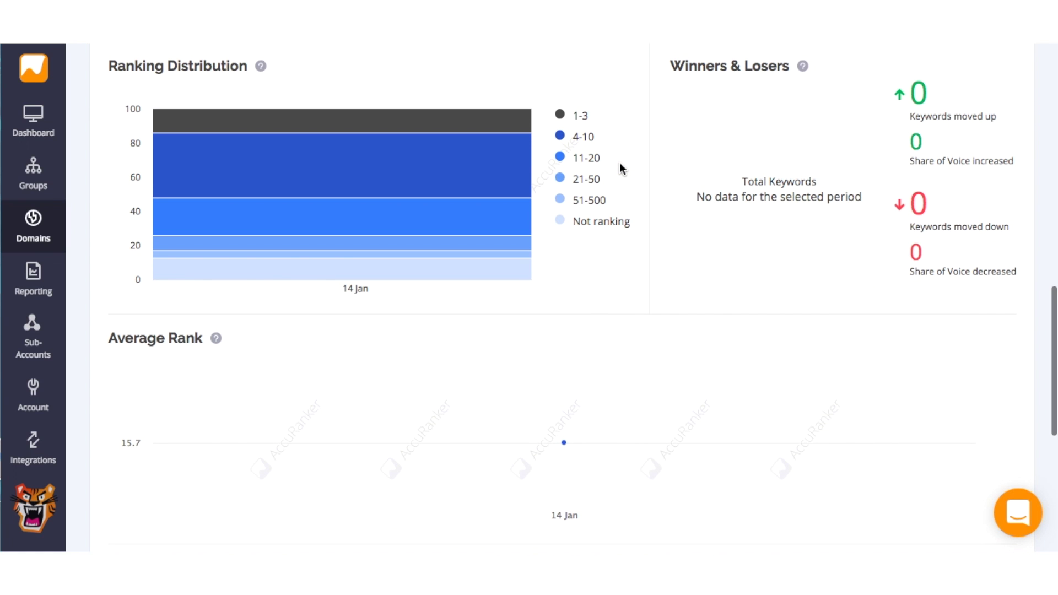
pyautogui.scroll(-1, 621, 168)
pyautogui.scroll(-1, 621, 168)
pyautogui.scroll(-1, 622, 167)
pyautogui.scroll(-1, 621, 168)
# Step: Download a PDF keyword report for Living for Naptime from the Create Report dialog
pyautogui.click(337, 213)
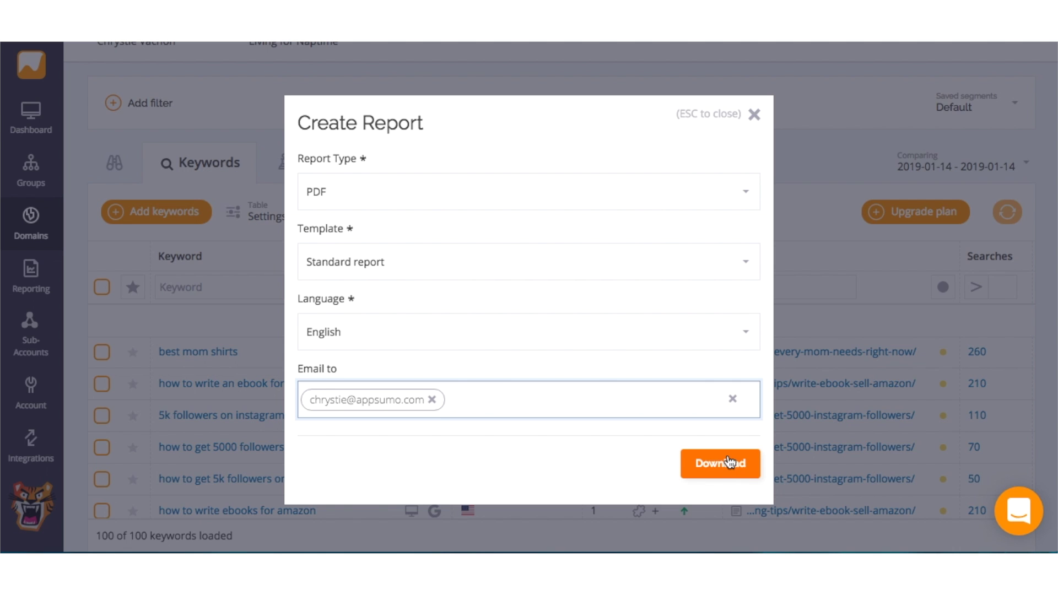
pyautogui.click(728, 462)
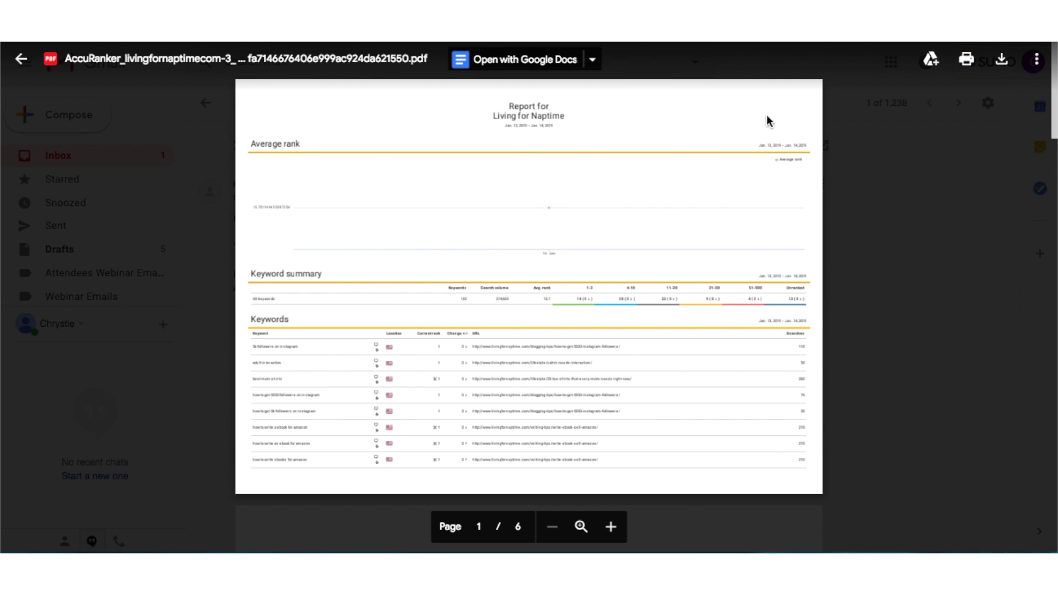
pyautogui.scroll(-3, 768, 118)
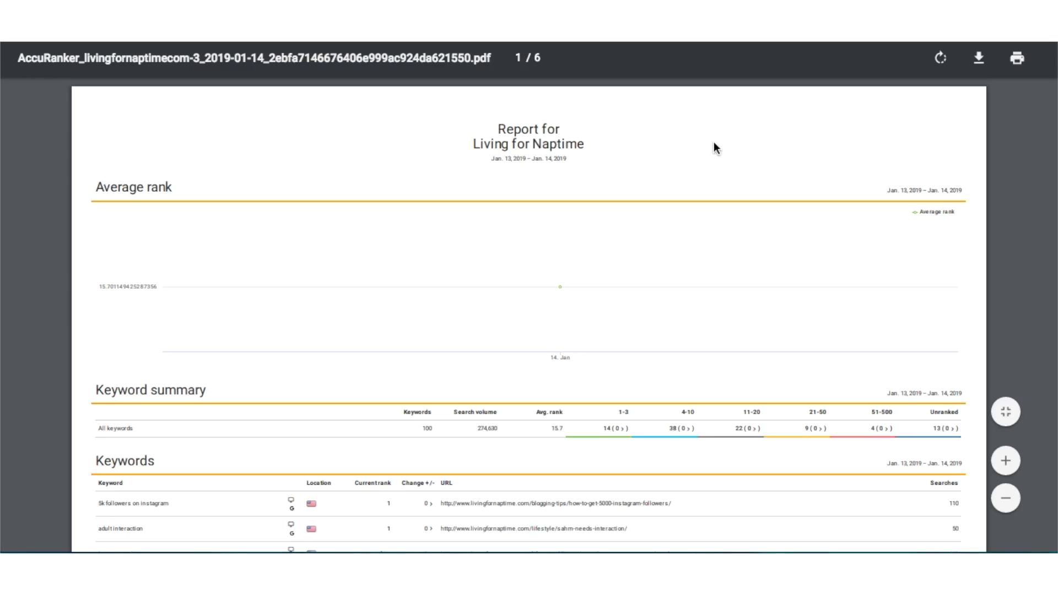
pyautogui.scroll(-3, 714, 142)
pyautogui.scroll(-2, 713, 142)
pyautogui.scroll(-3, 714, 146)
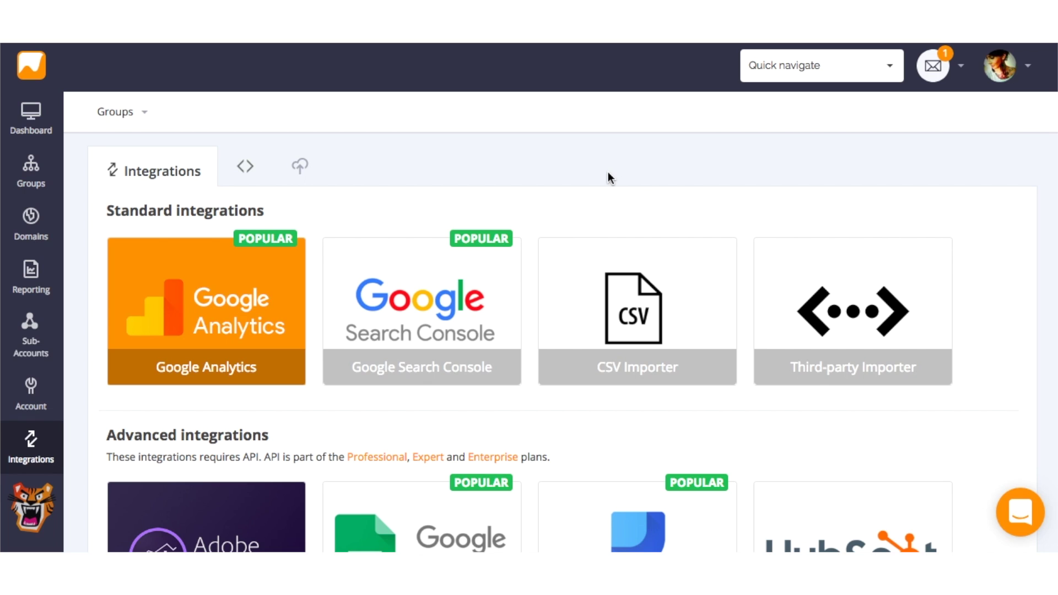
pyautogui.scroll(-2, 608, 174)
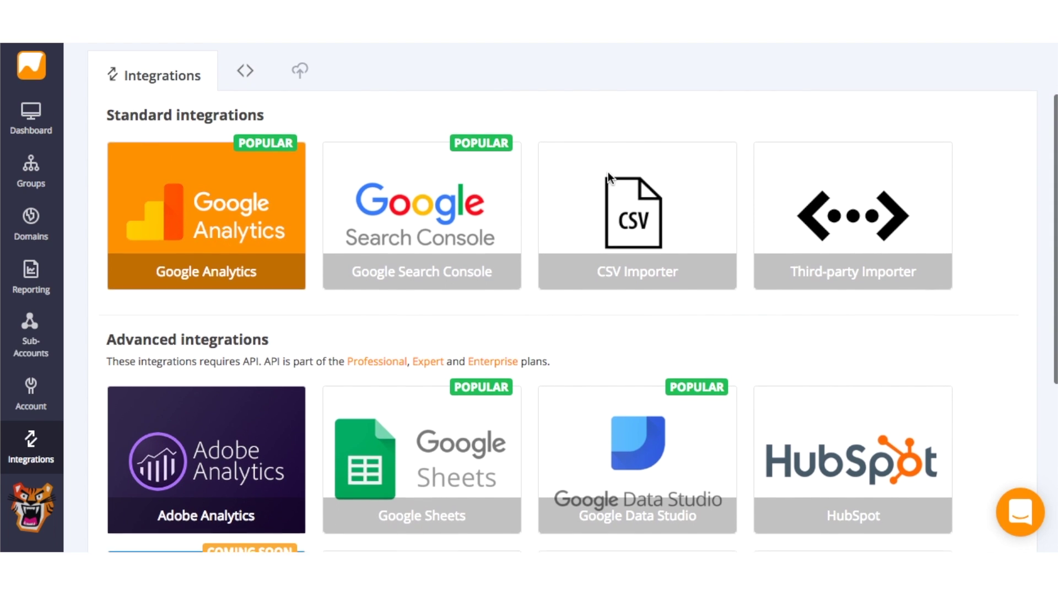
pyautogui.scroll(-3, 608, 172)
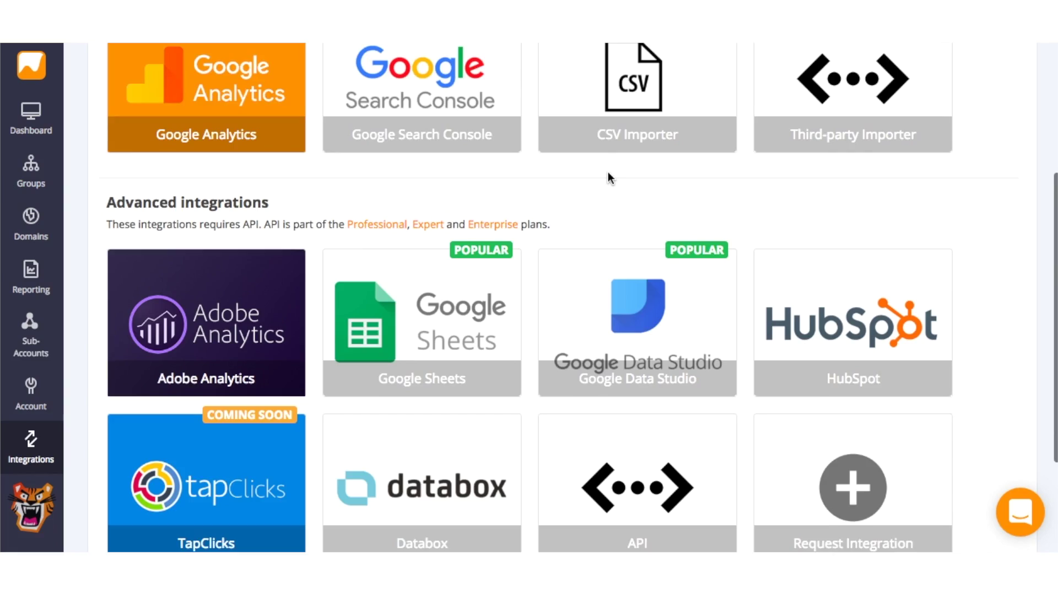